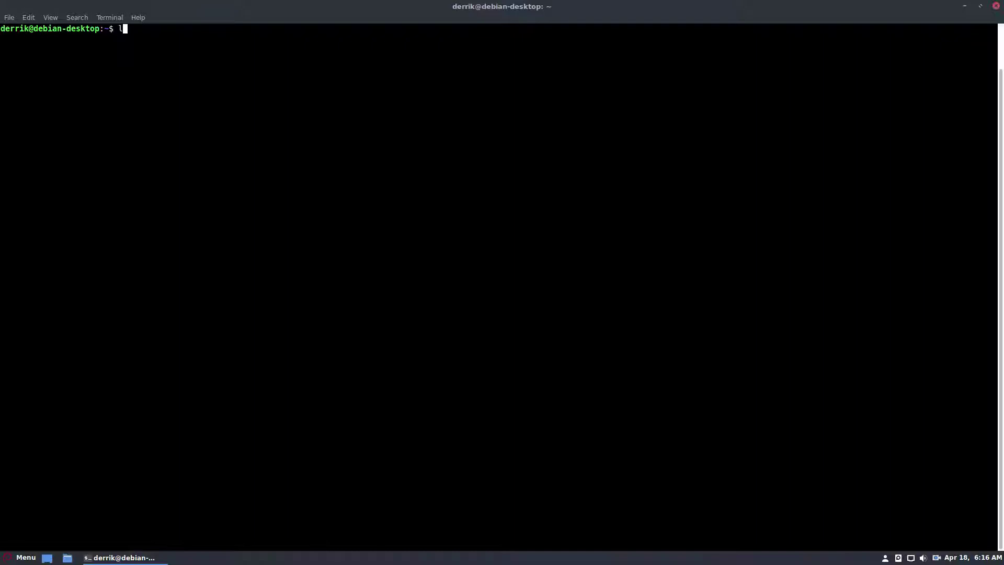
type("ls .thunderv")
List .thunderbird to show the profile folder, Crash Reports and profiles.ini
key("BackSpace")
type("bird")
key("Return")
triple_click(249, 40)
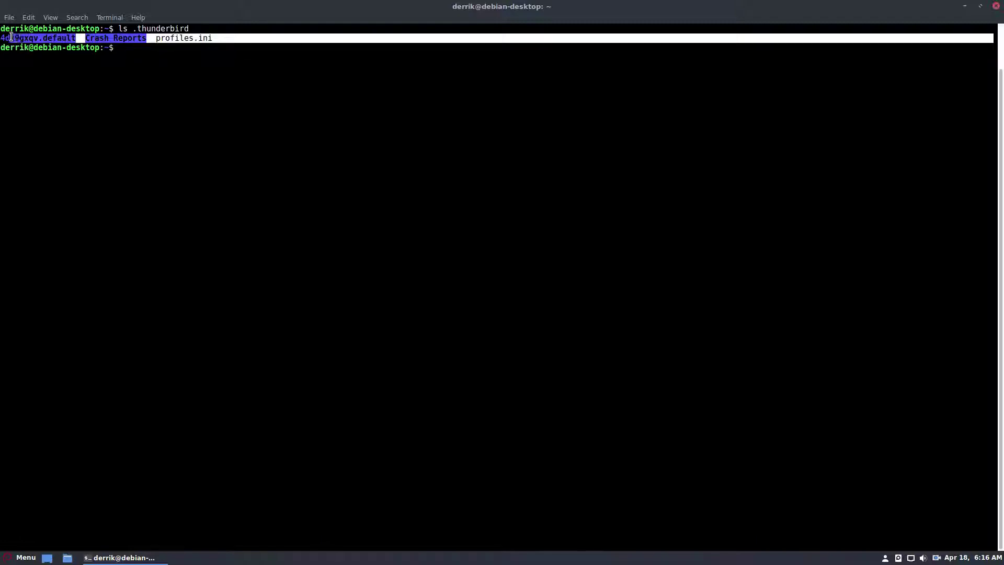
left_click(384, 102)
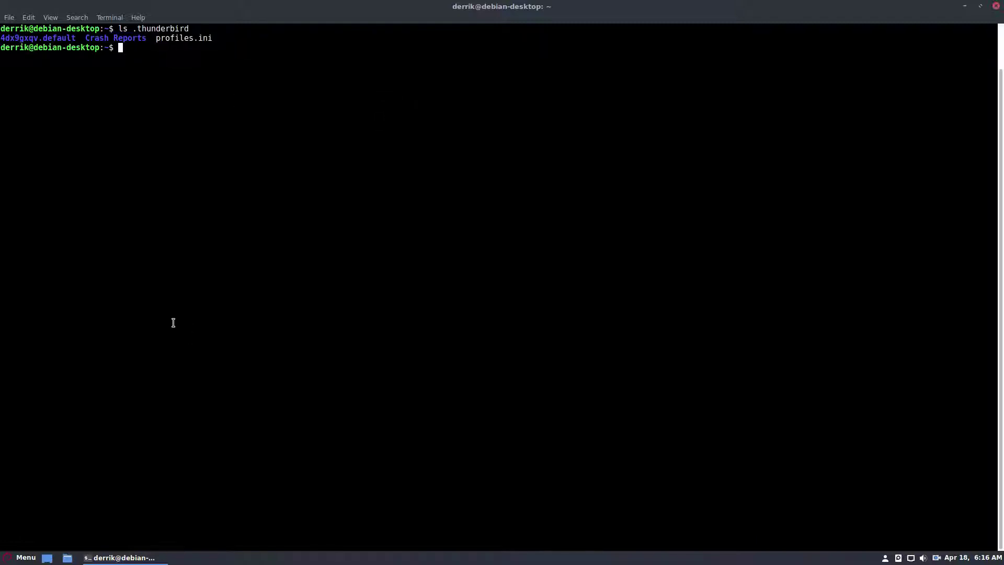
key("super")
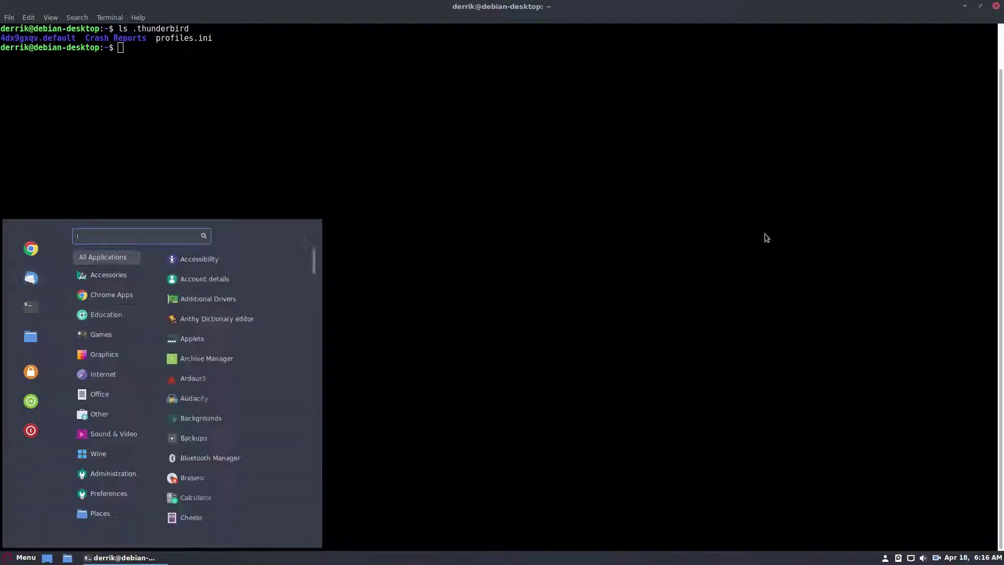
key("Escape")
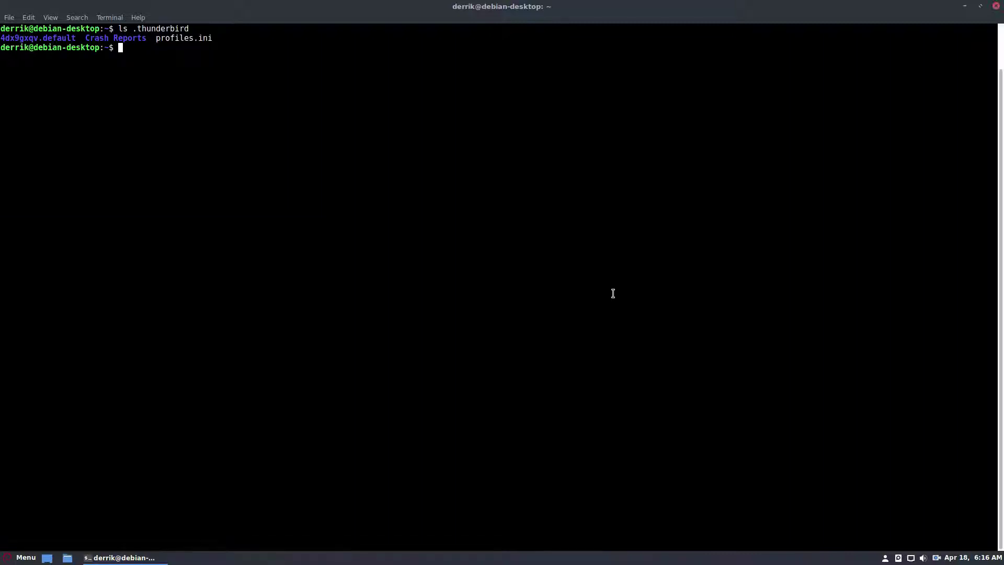
type("tar -jcvf thunderbird-email-profile.tar.bz2 .thunderbird")
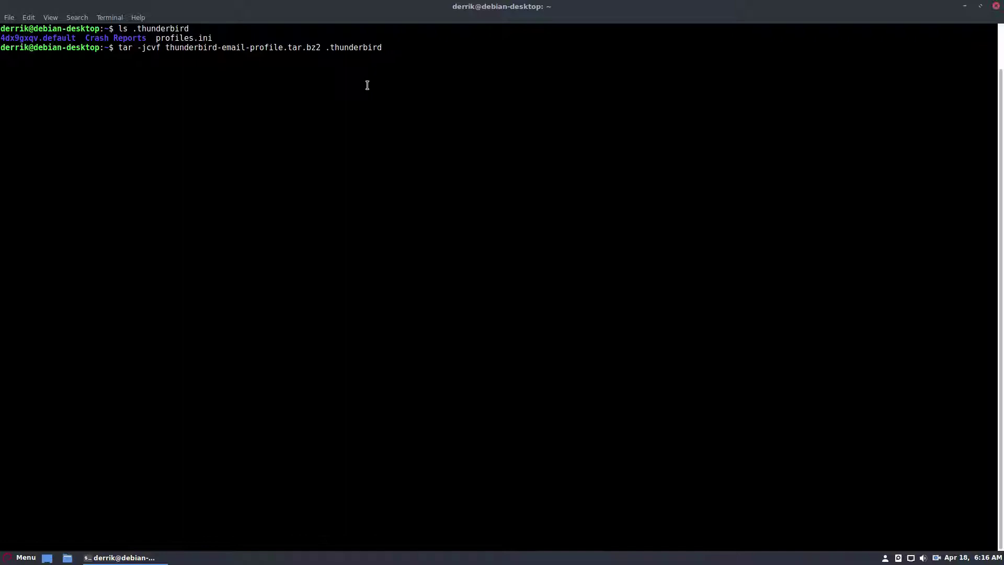
Run tar -jcvf to archive .thunderbird as thunderbird-email-profile.tar.bz2
key("Return")
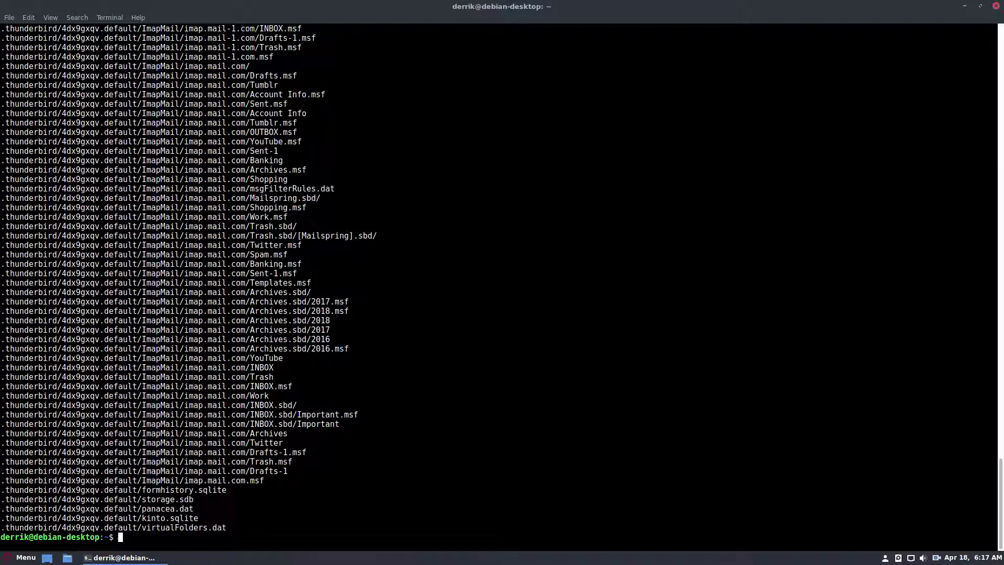
type("ls")
List the home directory and highlight thunderbird-email-profile.tar.bz2 in the output
key("Return")
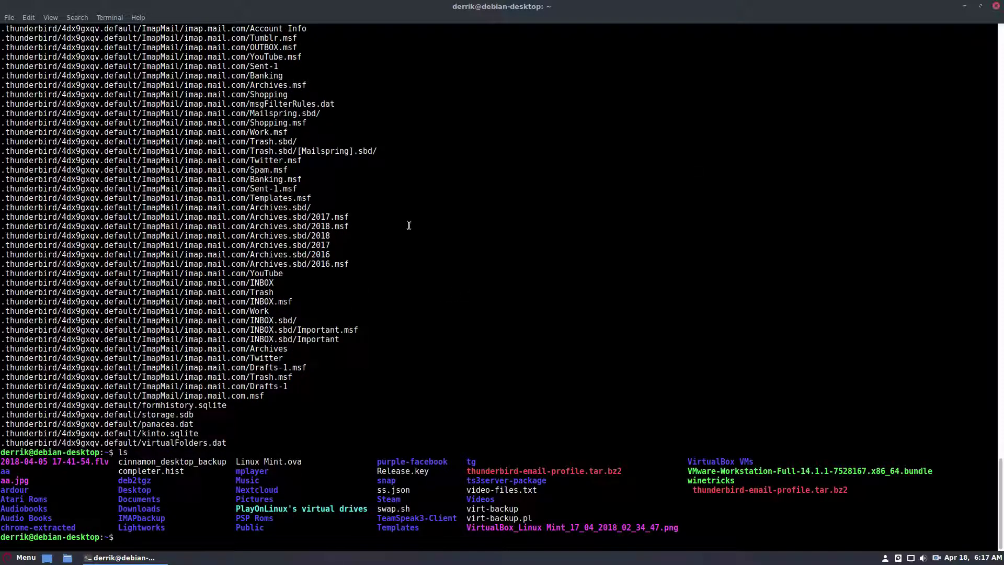
left_click_drag(626, 470, 467, 470)
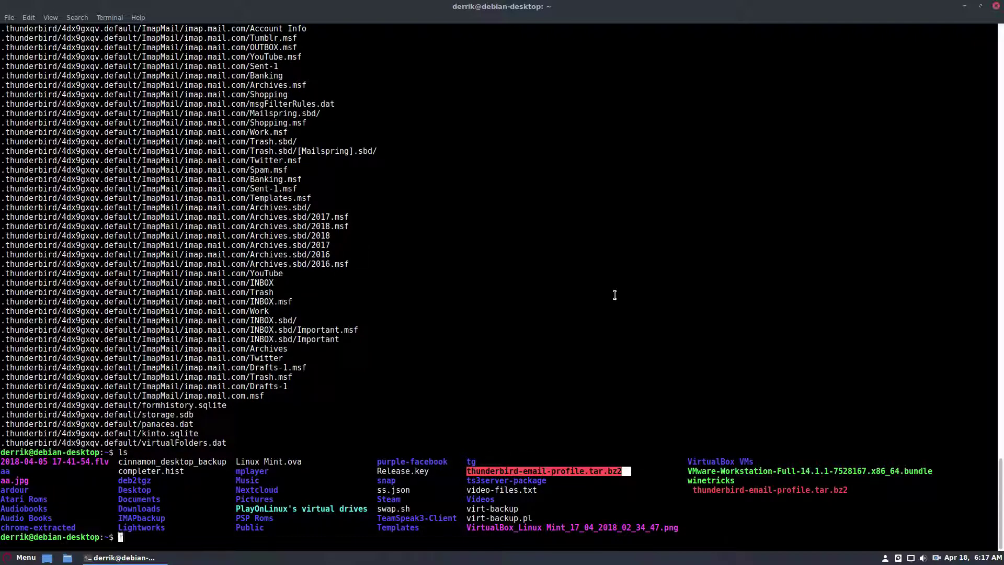
left_click(580, 481)
left_click_drag(498, 478, 769, 490)
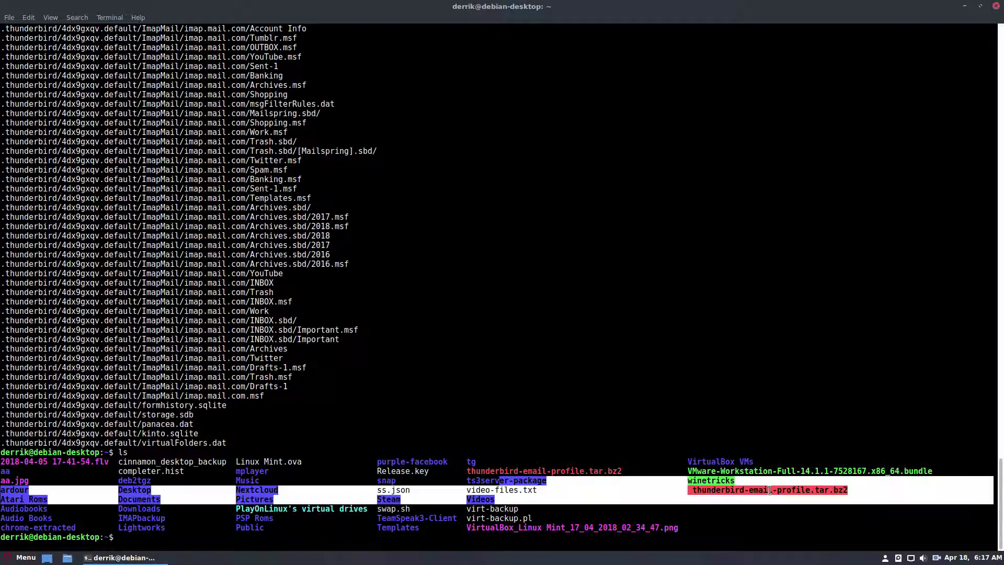
left_click(773, 489)
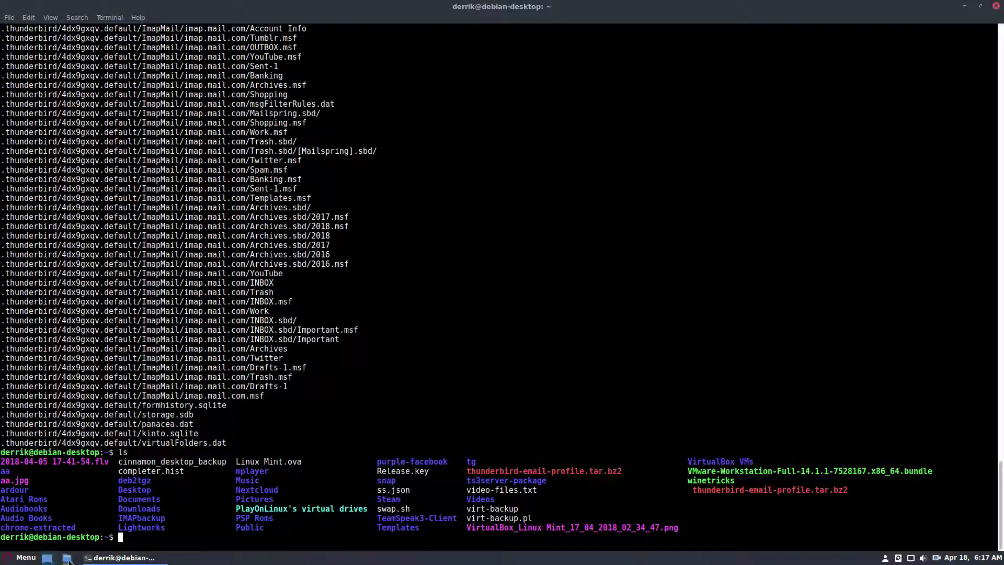
left_click(67, 558)
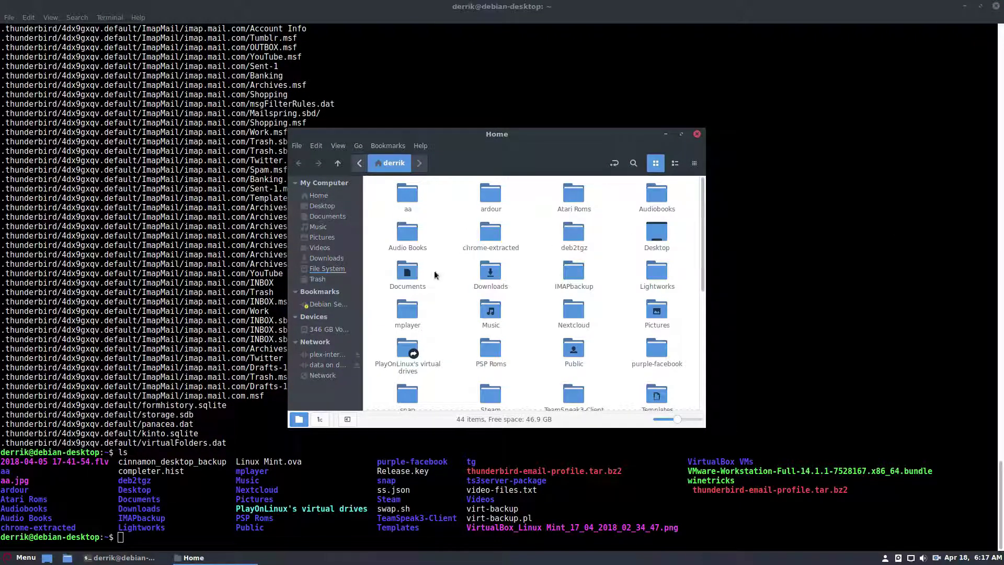
double_click(574, 314)
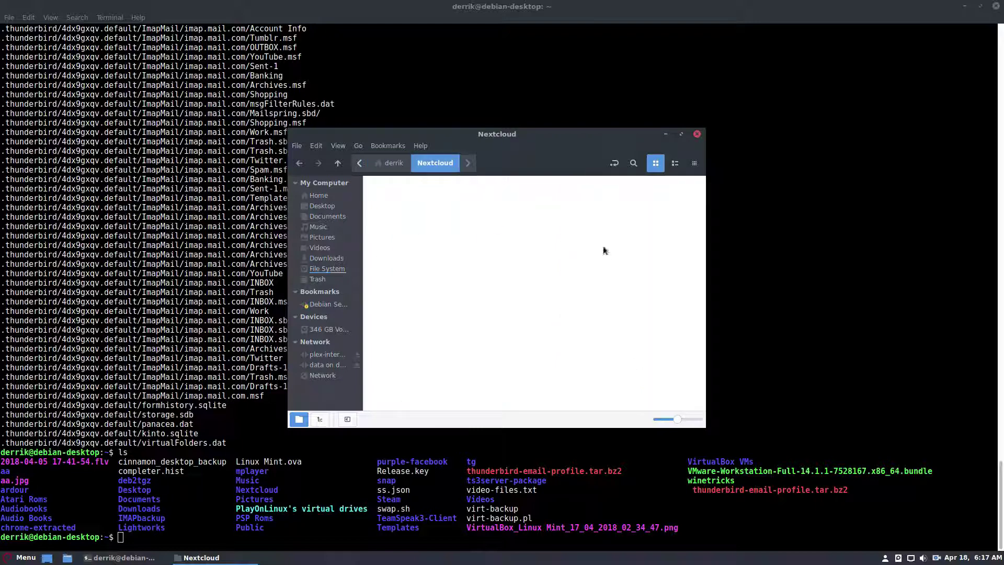
left_click(697, 134)
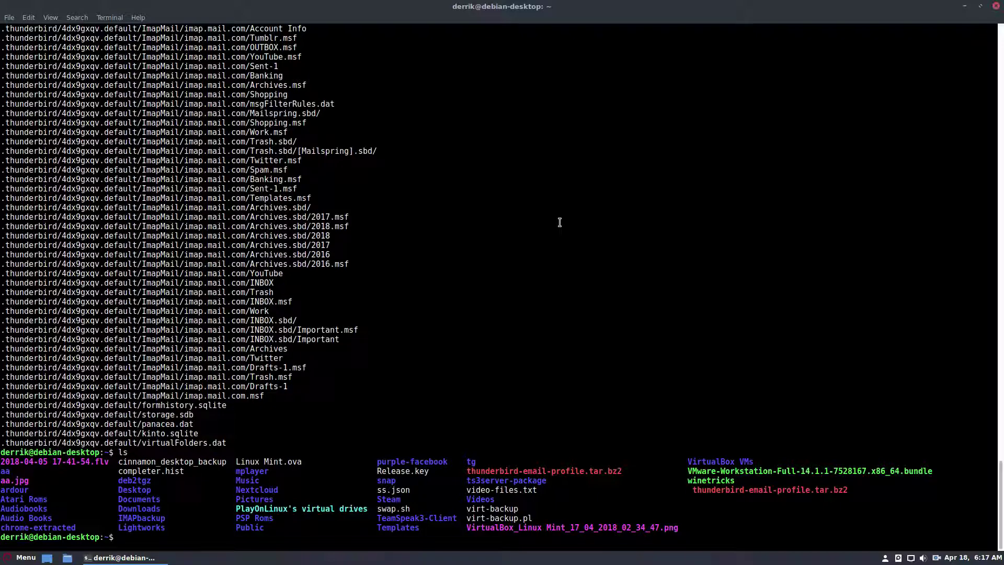
type("gpg -c")
type(" th")
Encrypt thunderbird-email-profile.tar.bz2 with gpg -c, entering the passphrase twice
key("Tab")
type(".t")
key("Tab")
key("Return")
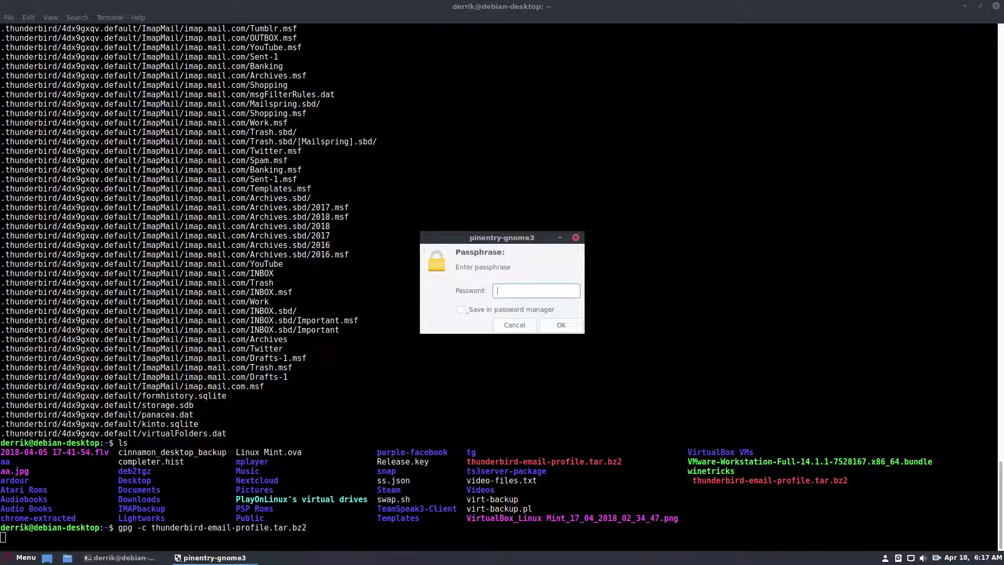
type("***")
key("Return")
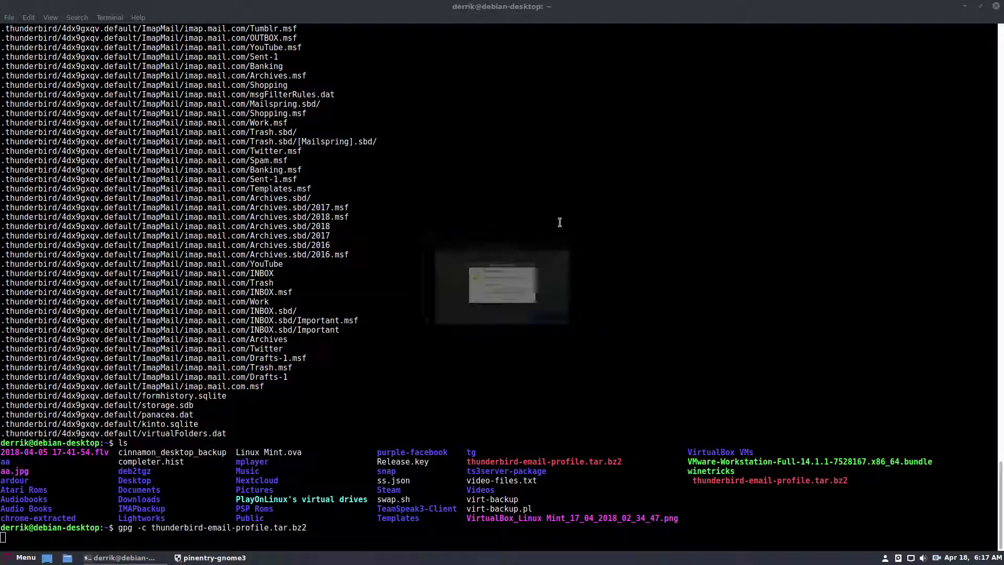
type("*********")
key("Return")
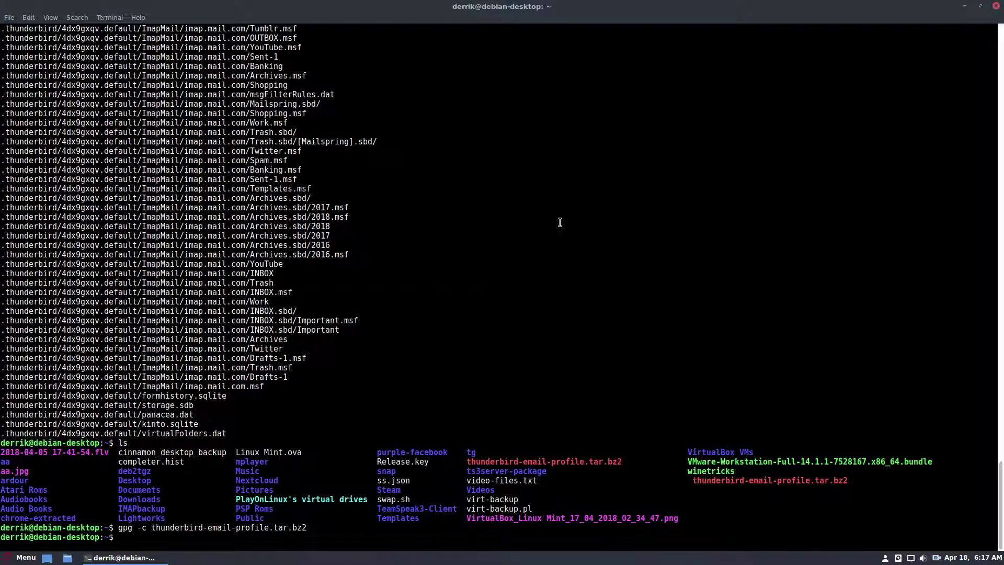
type("ls")
List the home folder and copy the thunderbird-email-profile.tar.bz2.gpg file name
key("Return")
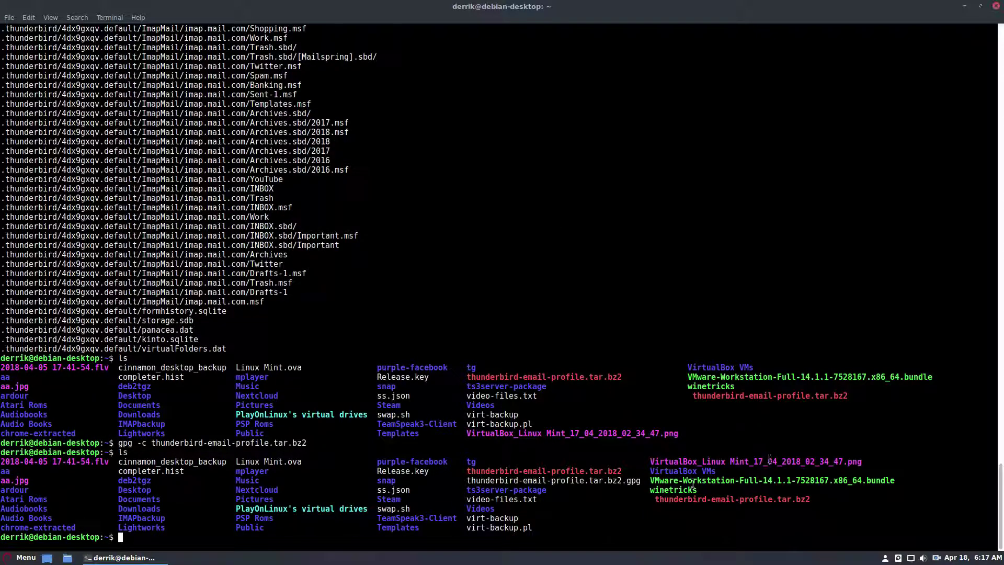
left_click_drag(642, 481, 468, 481)
right_click(468, 480)
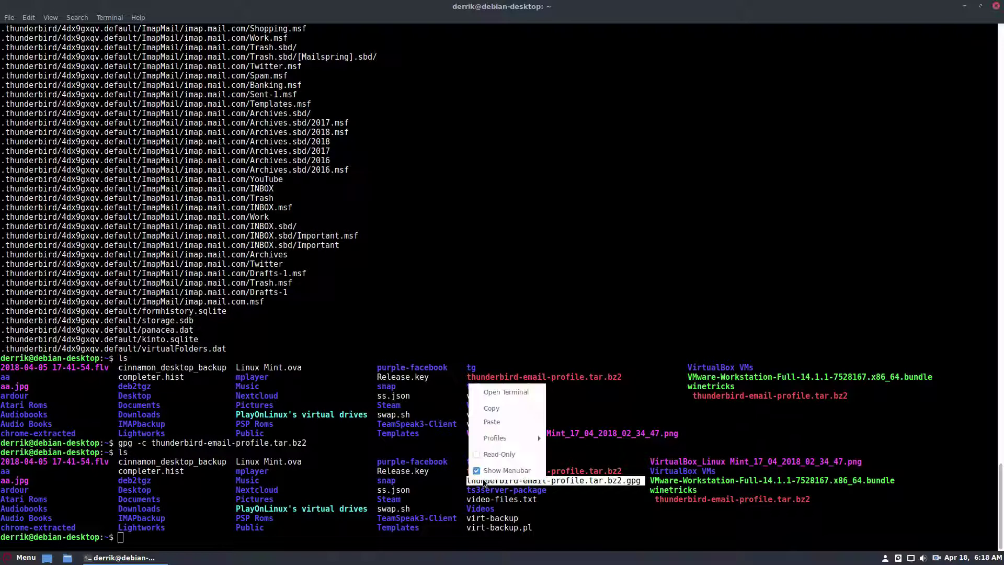
left_click(502, 422)
type("clear")
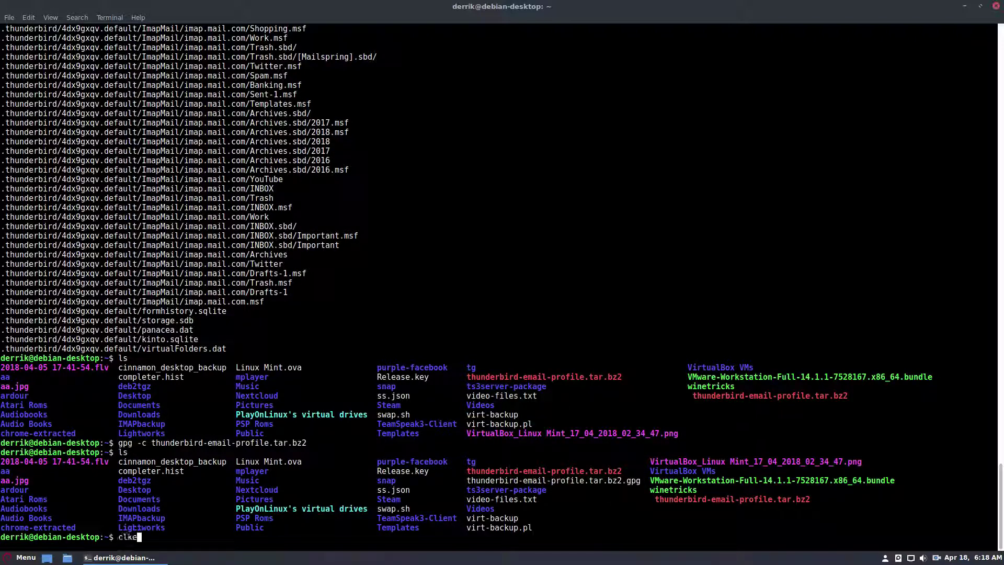
Clear the screen and list only the .gpg files
key("Return")
type("ls *.gpg")
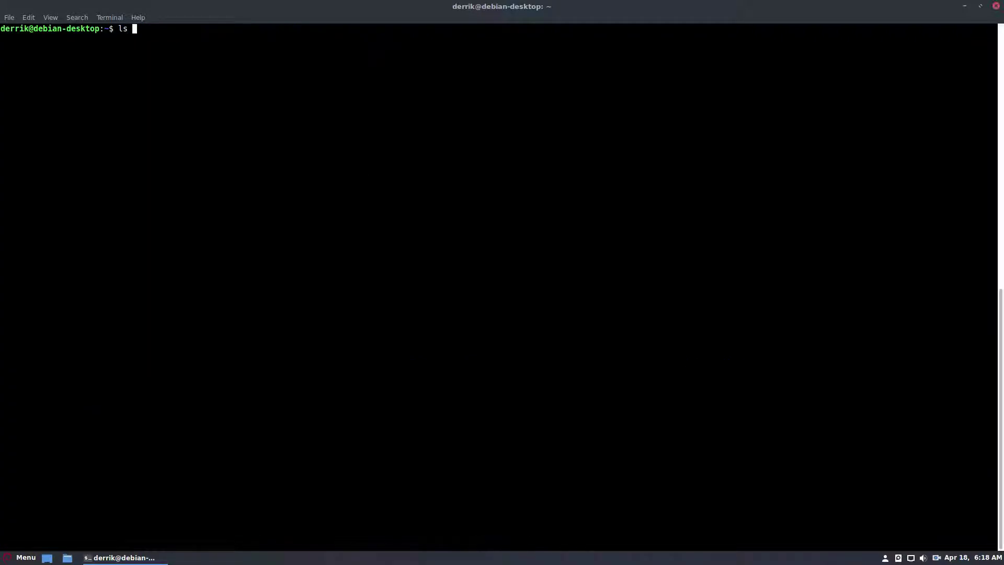
key("Return")
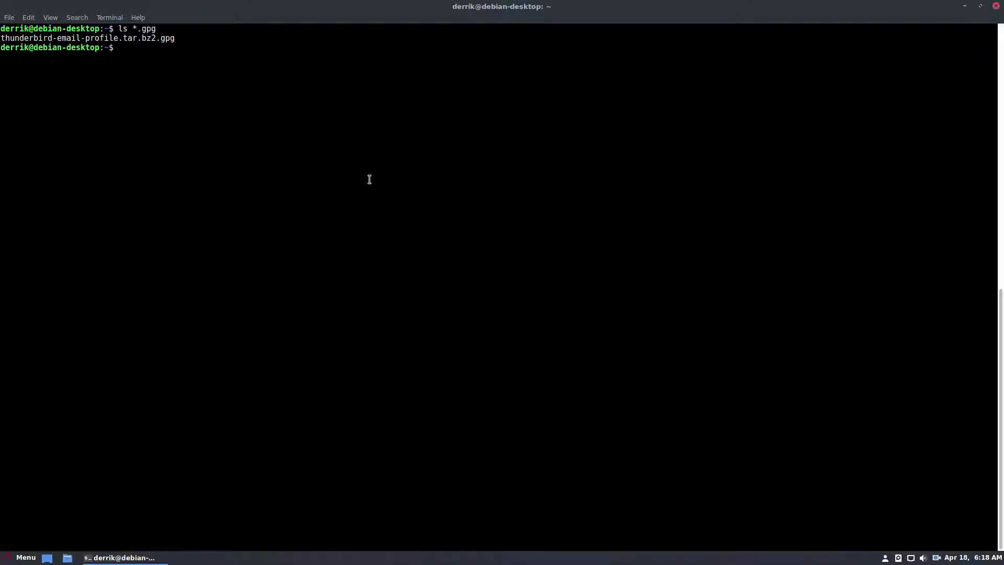
key("Up")
key("Down")
Delete thunderbird-email-profile.tar.bz2 with rm, using the pasted name minus .gpg
key("ctrl+shift+v")
key("BackSpace")
key("BackSpace")
key("BackSpace")
key("BackSpace")
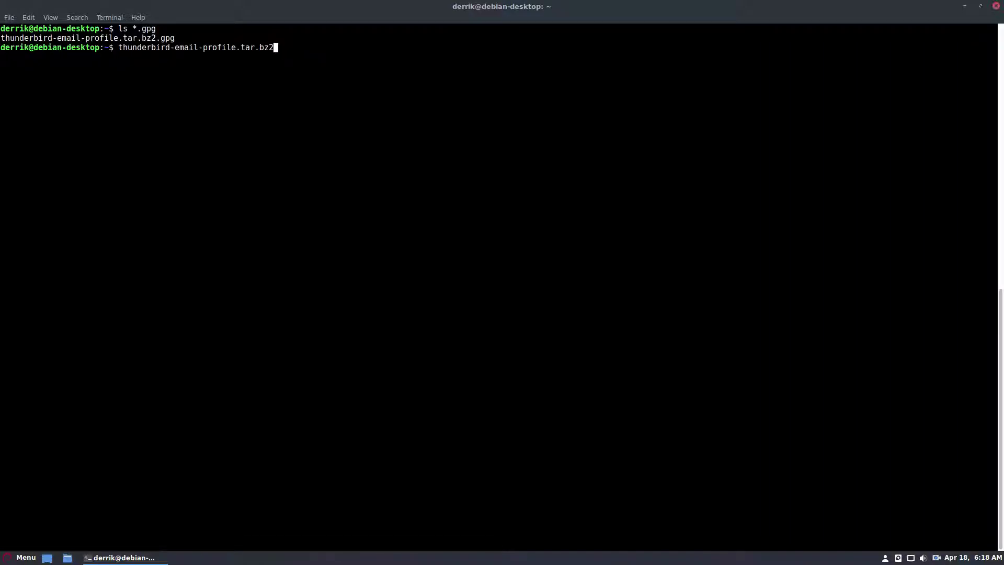
key("Home")
type("rm")
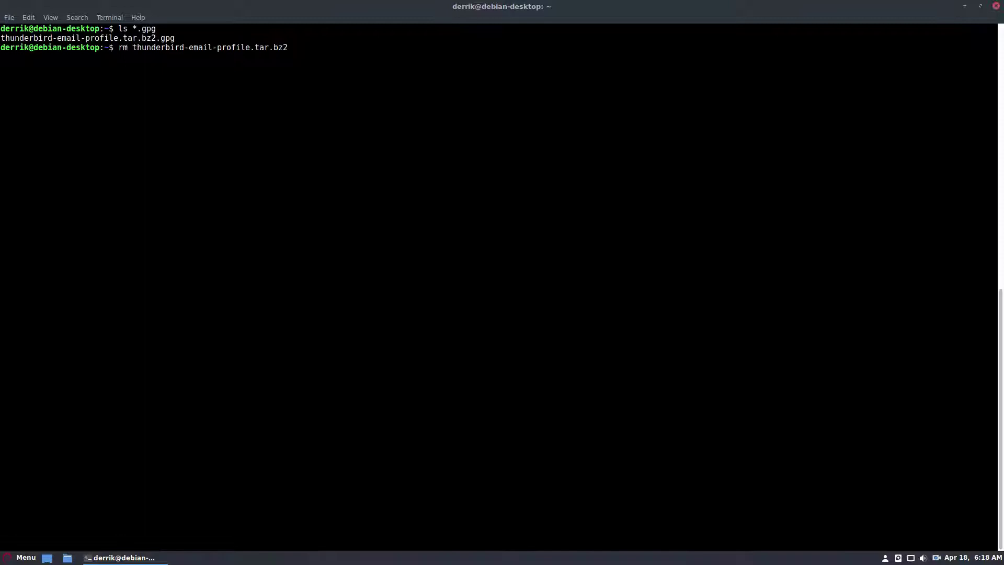
key("Return")
Rerun the rm command to confirm the archive is gone, then clear the screen
key("Up")
key("Return")
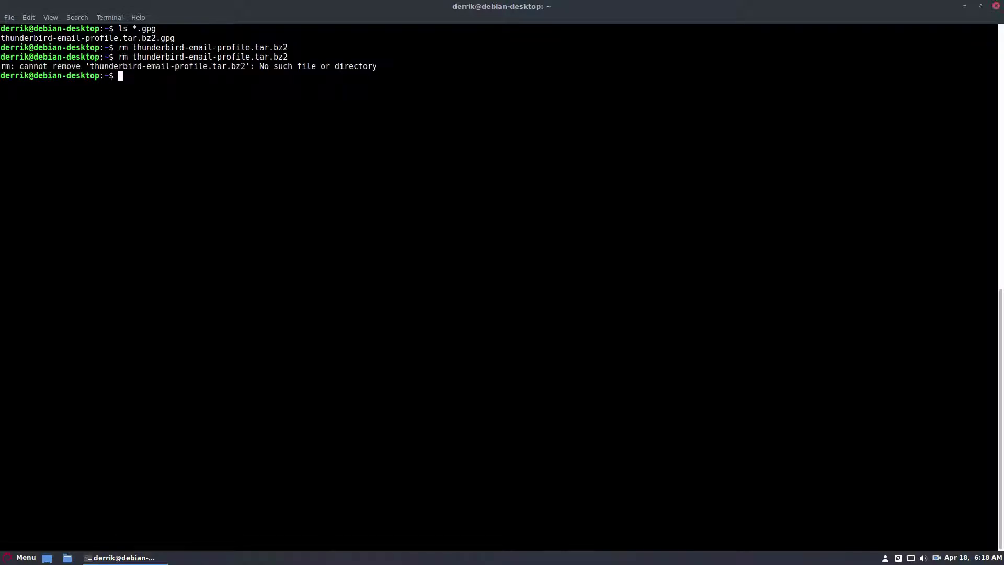
type("clear")
key("Return")
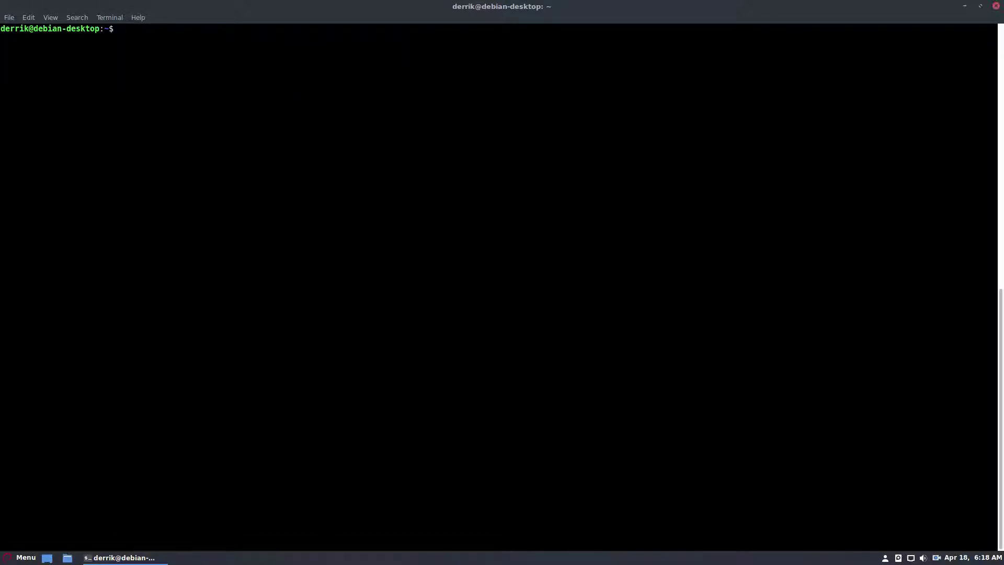
key("Up")
key("Up")
key("Down")
key("Down")
Check the .gpg file in the Home folder, then run gpg on thunderbird-email-profile.tar.bz2.gpg
left_click(67, 557)
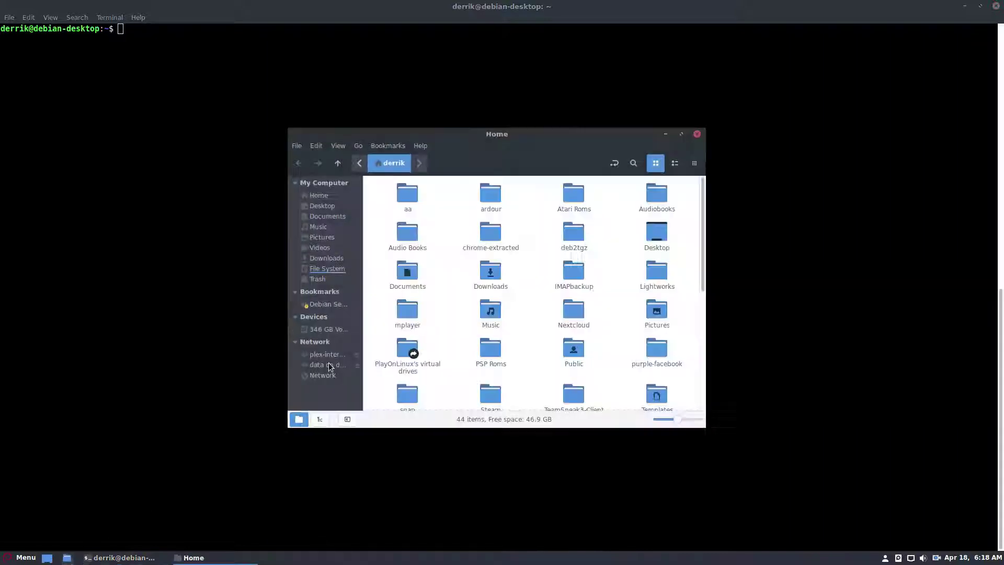
scroll(550, 313, "down", 5)
scroll(549, 313, "down", 5)
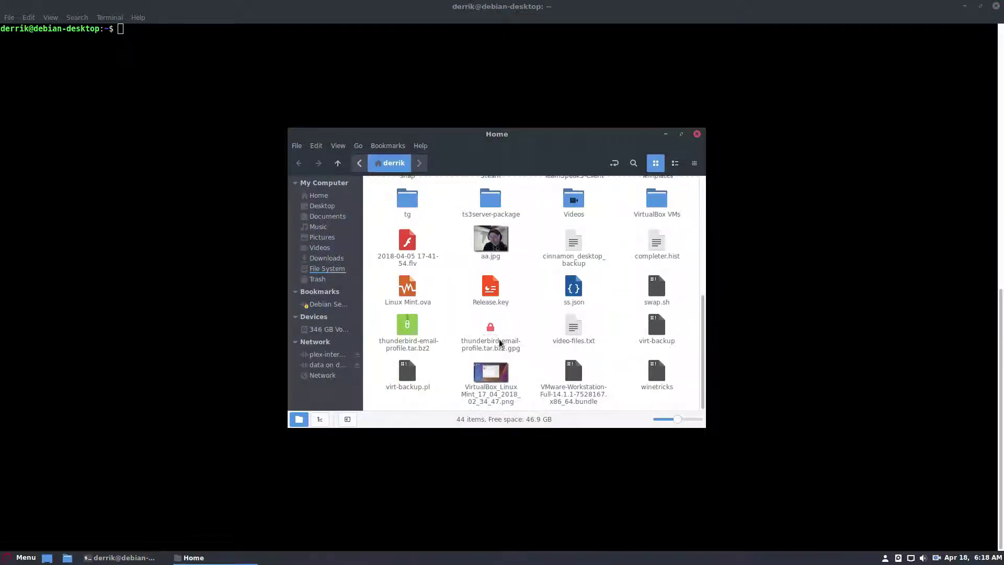
right_click(492, 345)
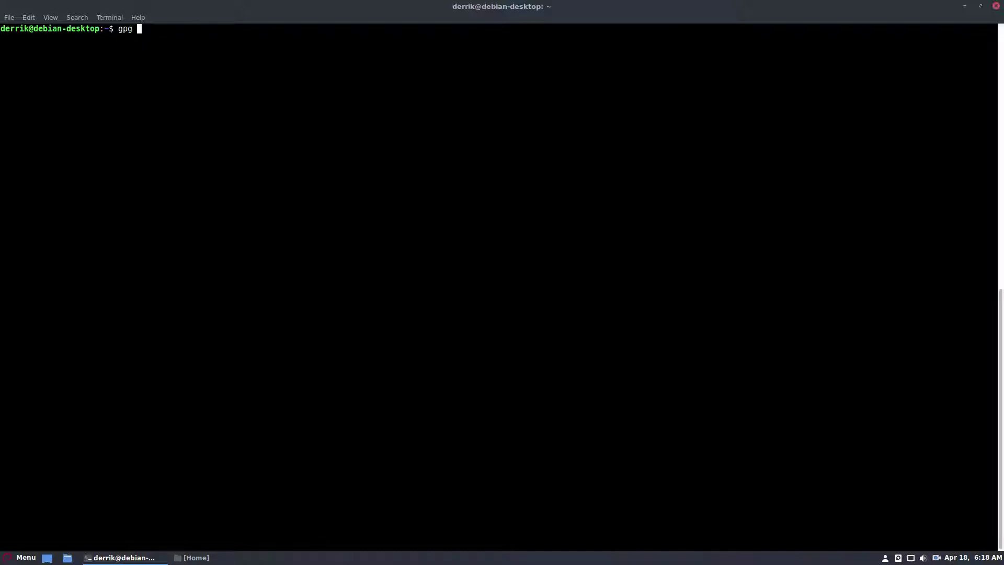
key("ctrl+shift+v")
key("Return")
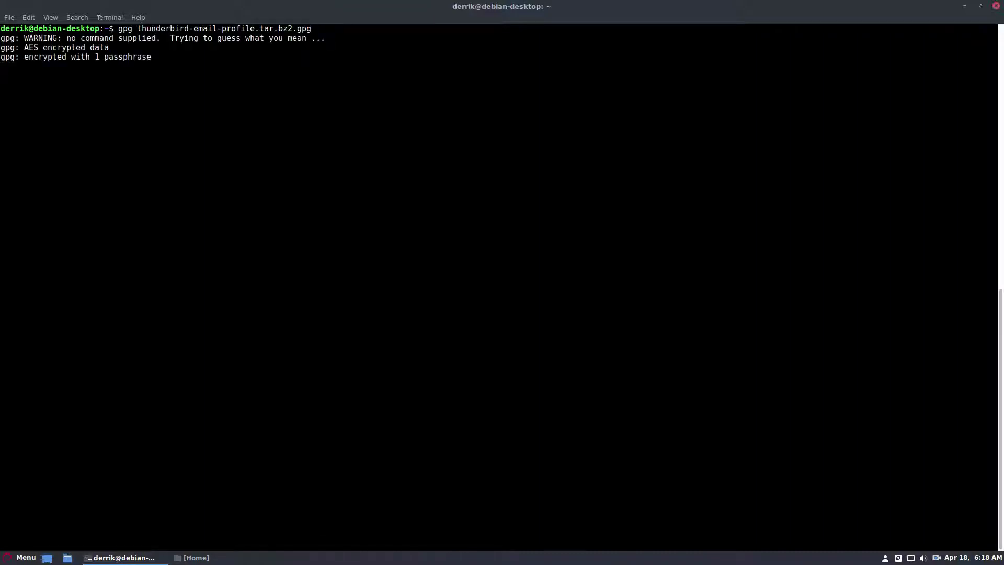
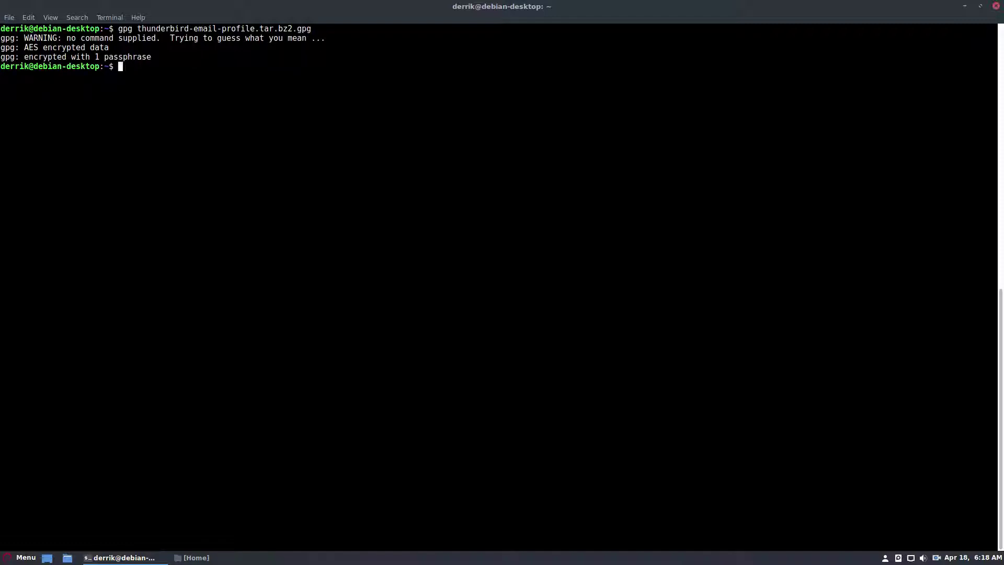
Select both thunderbird-email-profile.tar.bz2 archives in Home and bring up the restored archive's context menu
left_click(197, 557)
left_click_drag(522, 351, 381, 322)
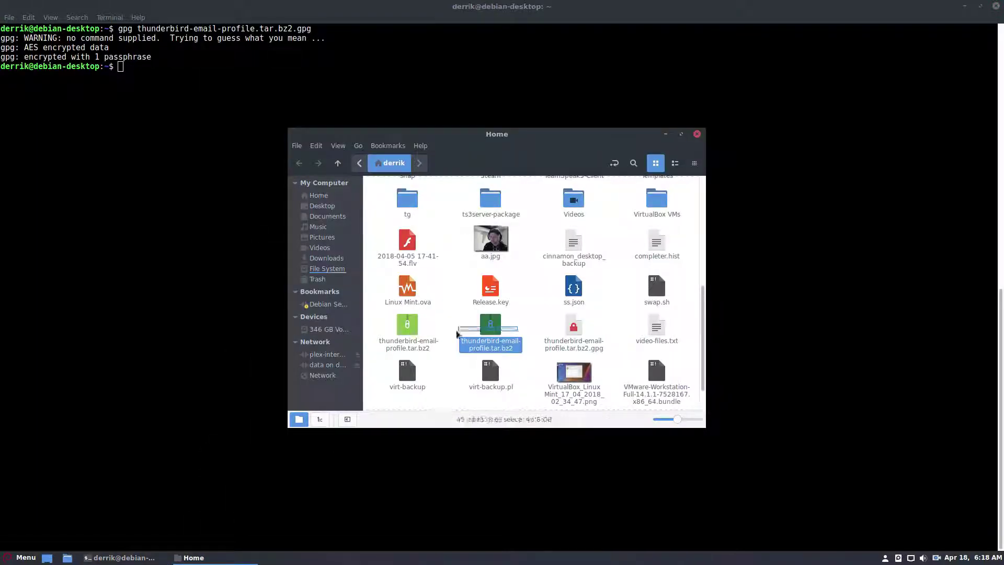
left_click(680, 134)
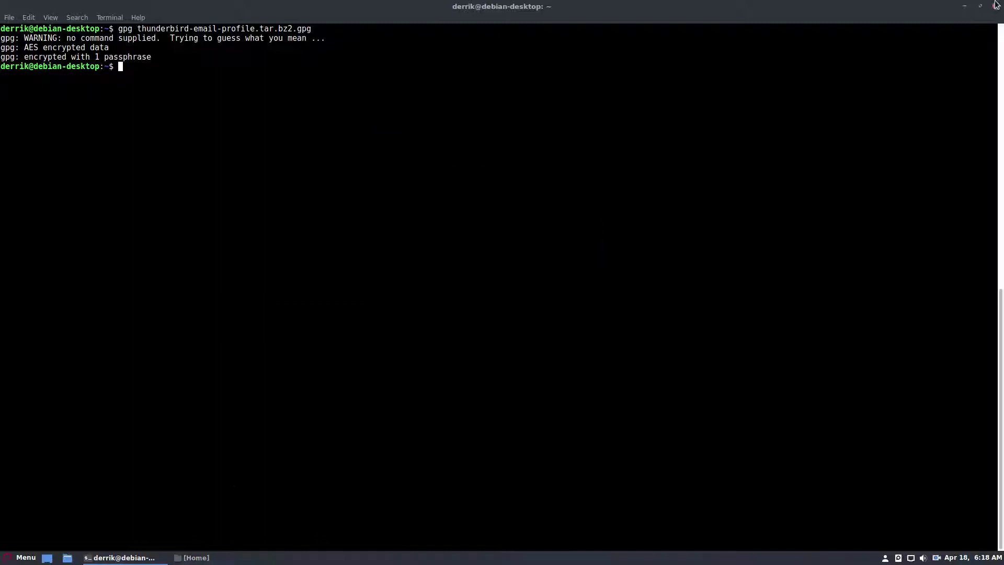
left_click(193, 557)
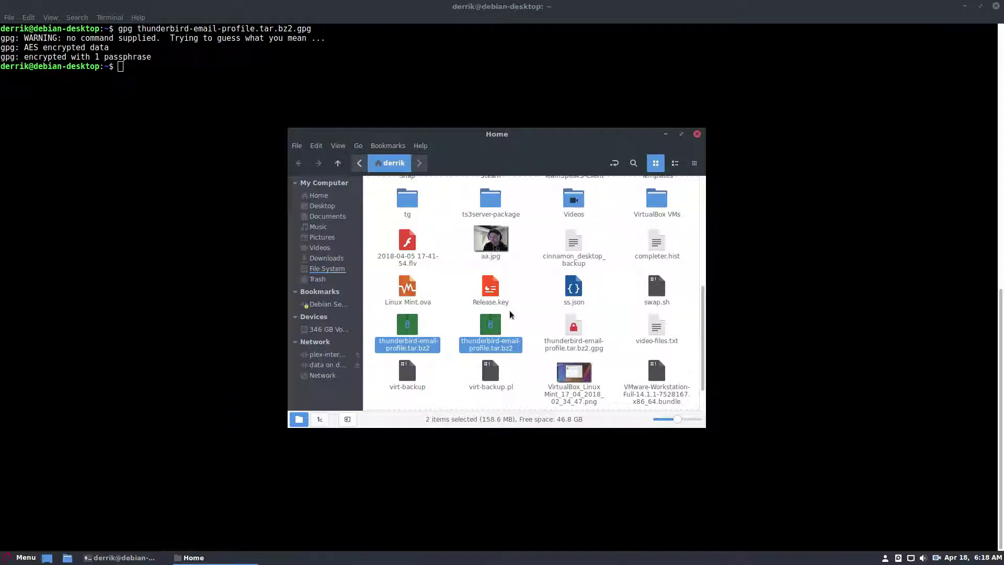
right_click(490, 344)
left_click(533, 353)
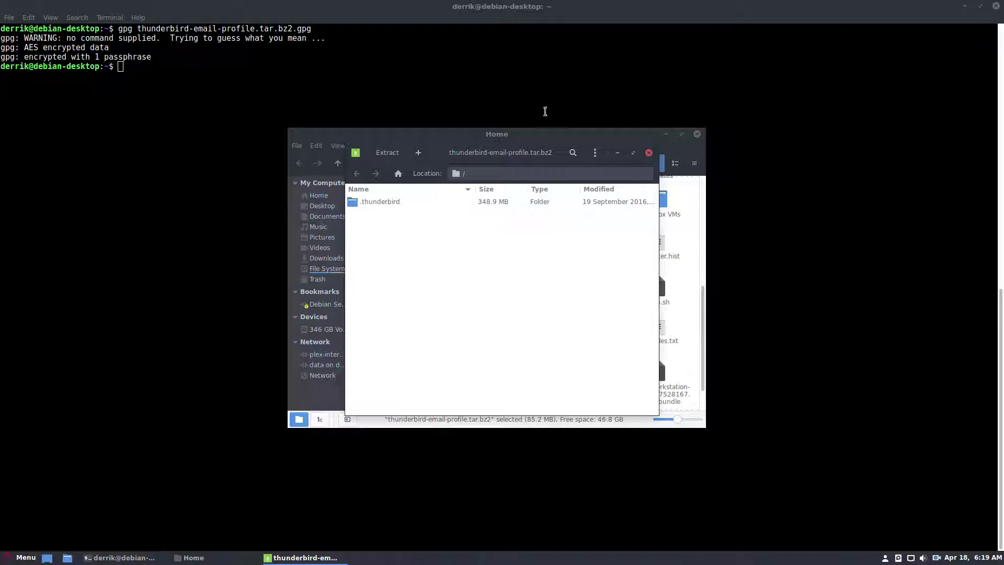
Close the archive contents view, the Home folder window and the GNOME Terminal window
left_click(649, 152)
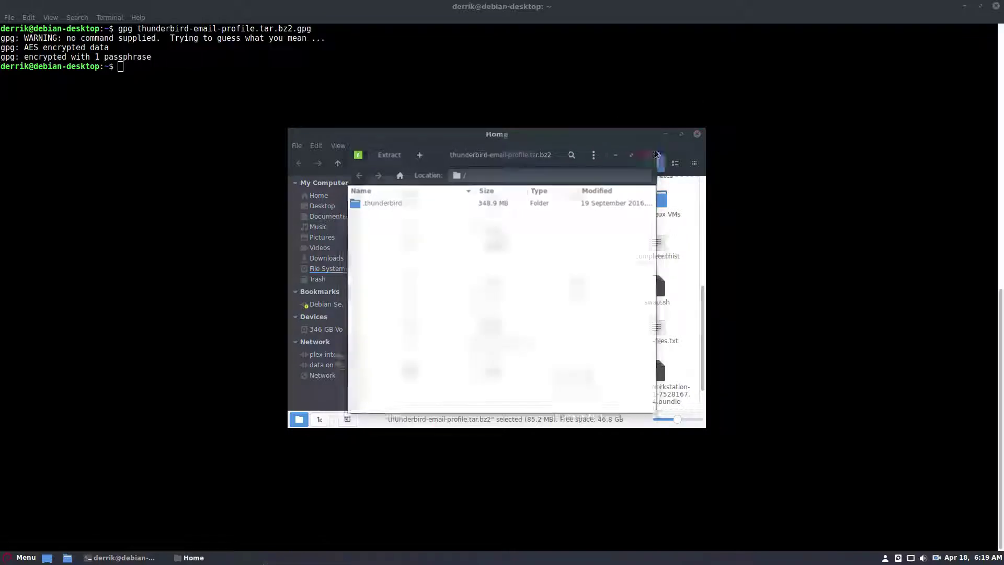
left_click(695, 135)
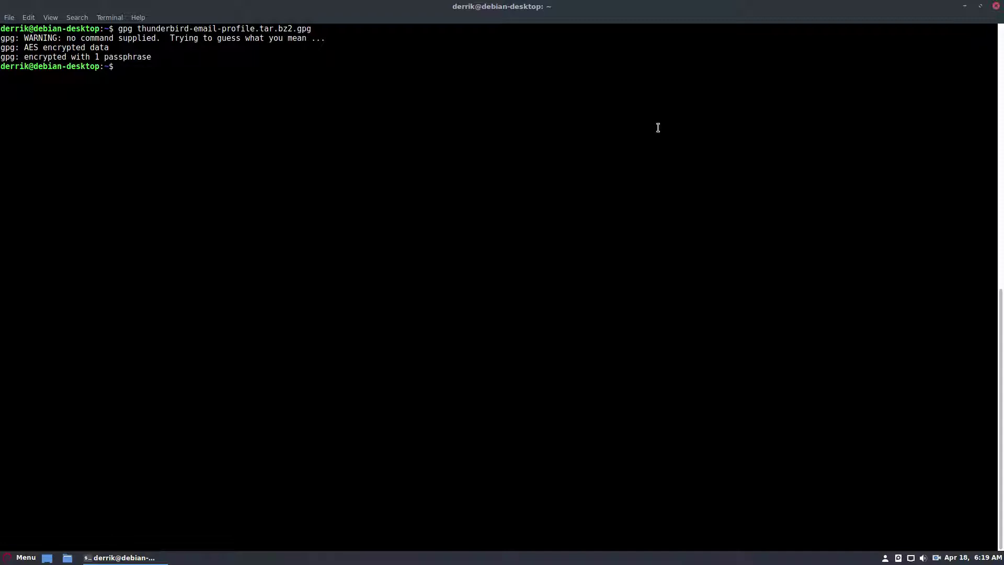
key("super")
key("super")
left_click(996, 6)
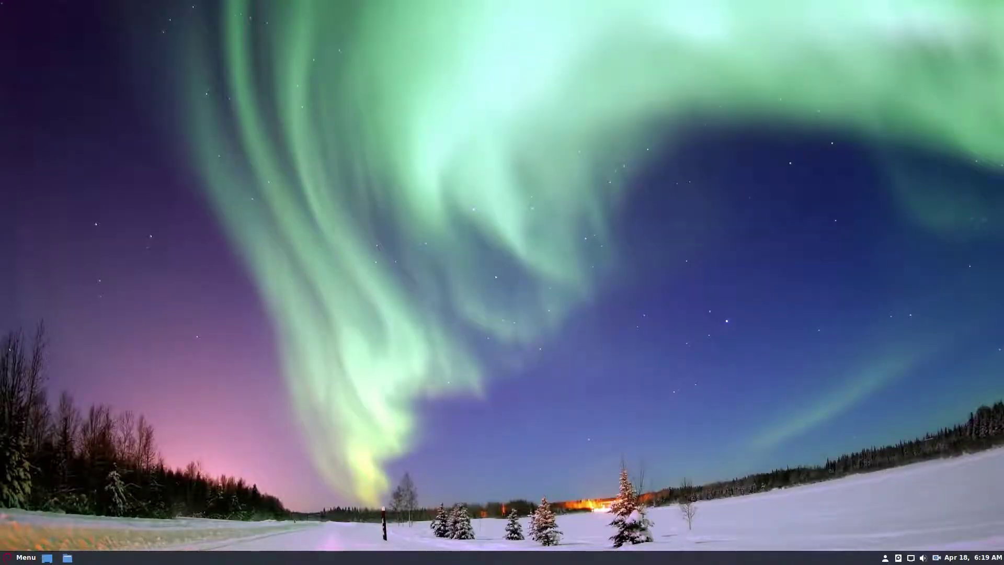